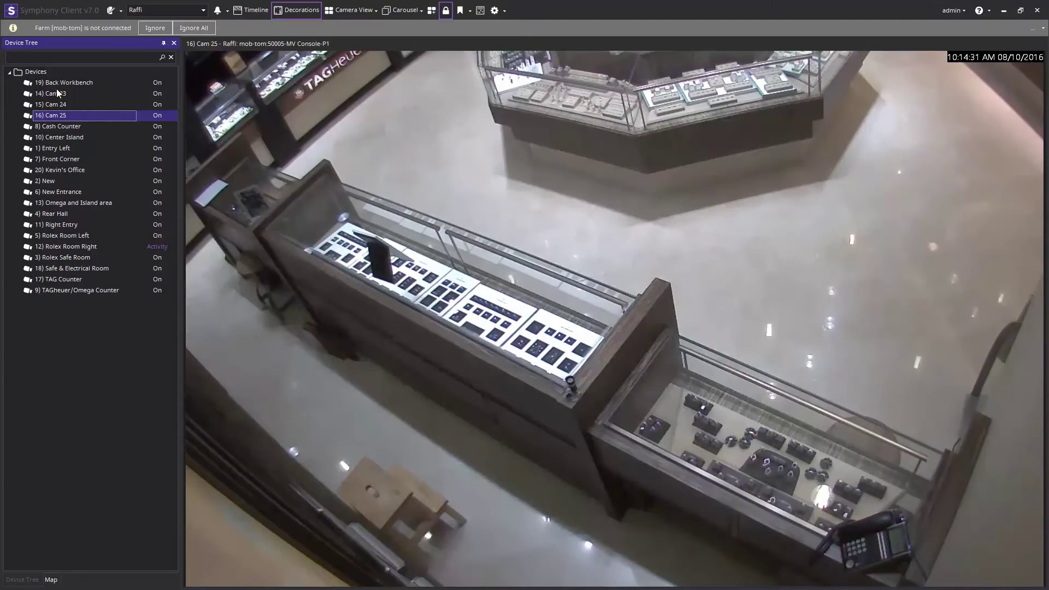
- Show the live feed of camera 5) Rolex Room Left in the main player
mouse_move(341, 224)
double_click(60, 235)
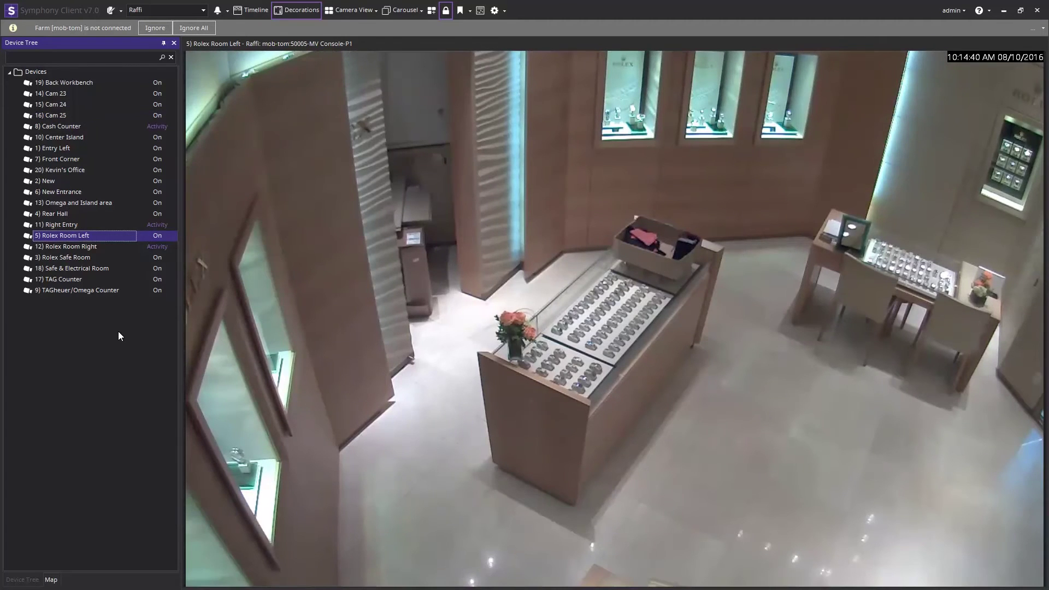
right_click(38, 73)
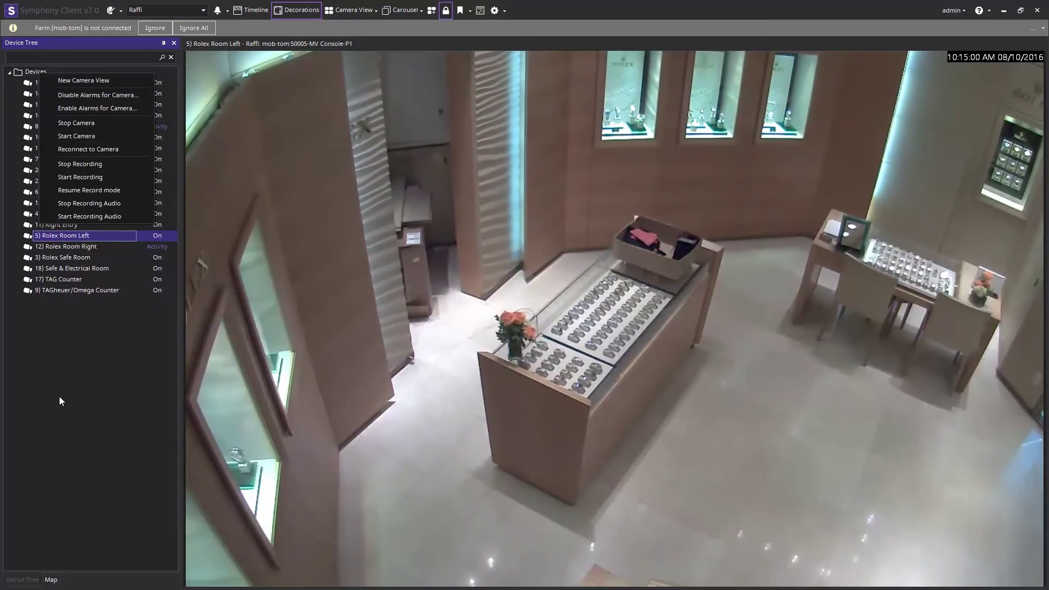
- Filter the Device Tree by '25' and put 16) Cam 25's live feed back in the main view
click(58, 405)
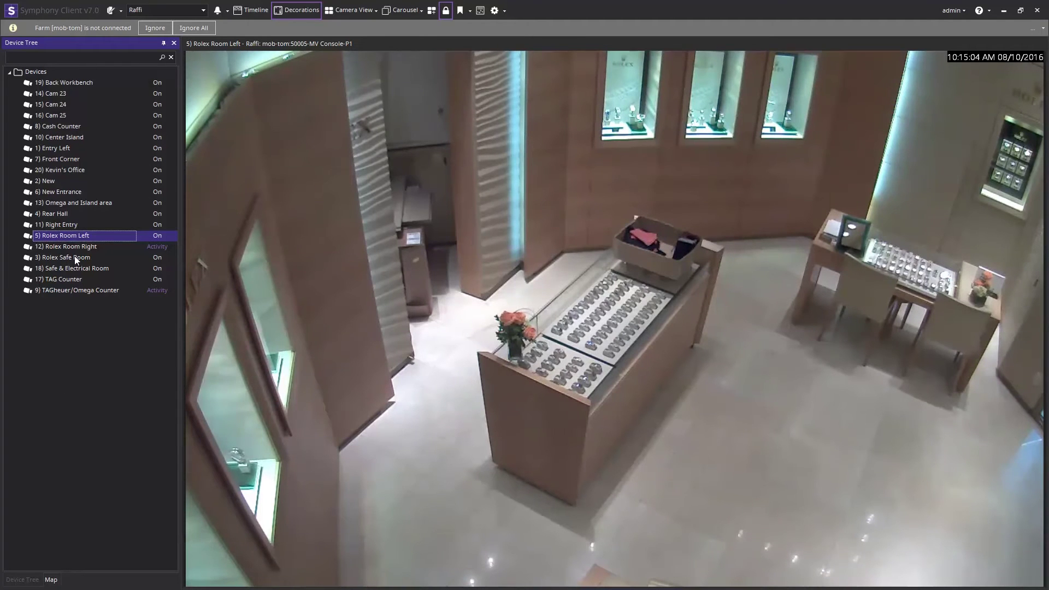
click(54, 57)
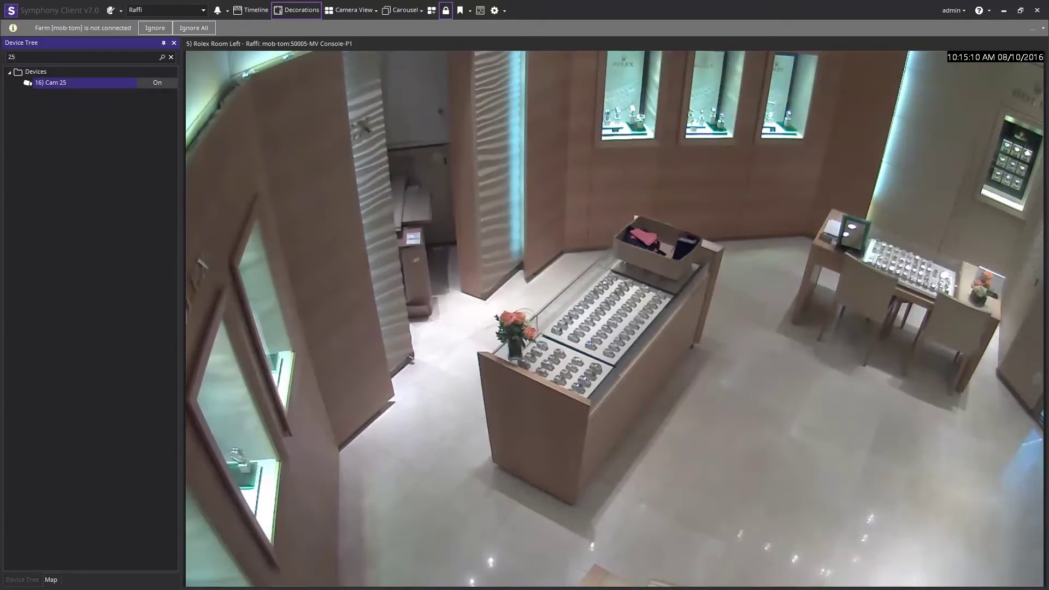
double_click(63, 82)
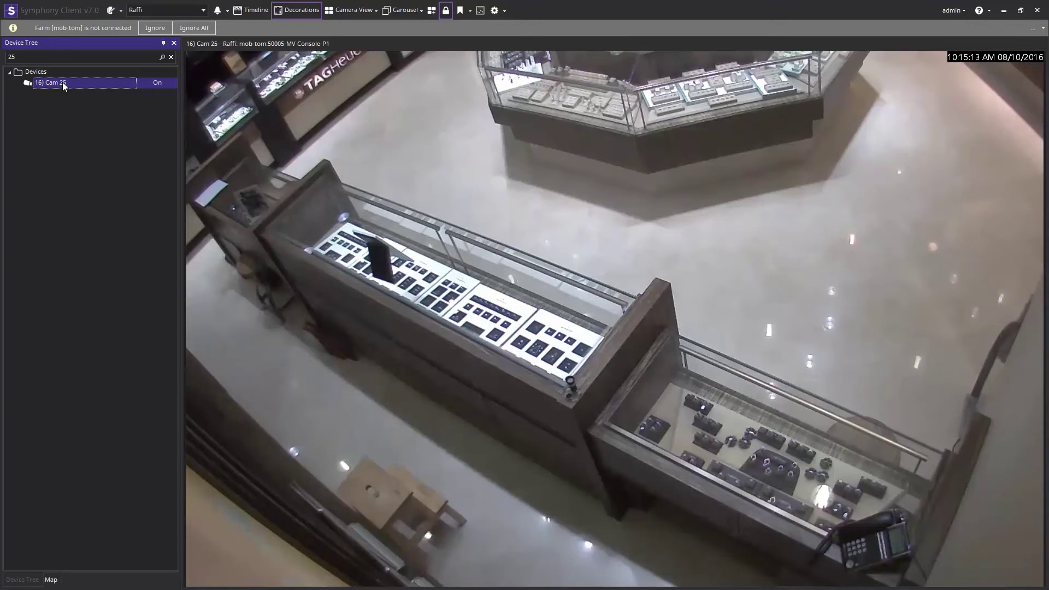
click(42, 57)
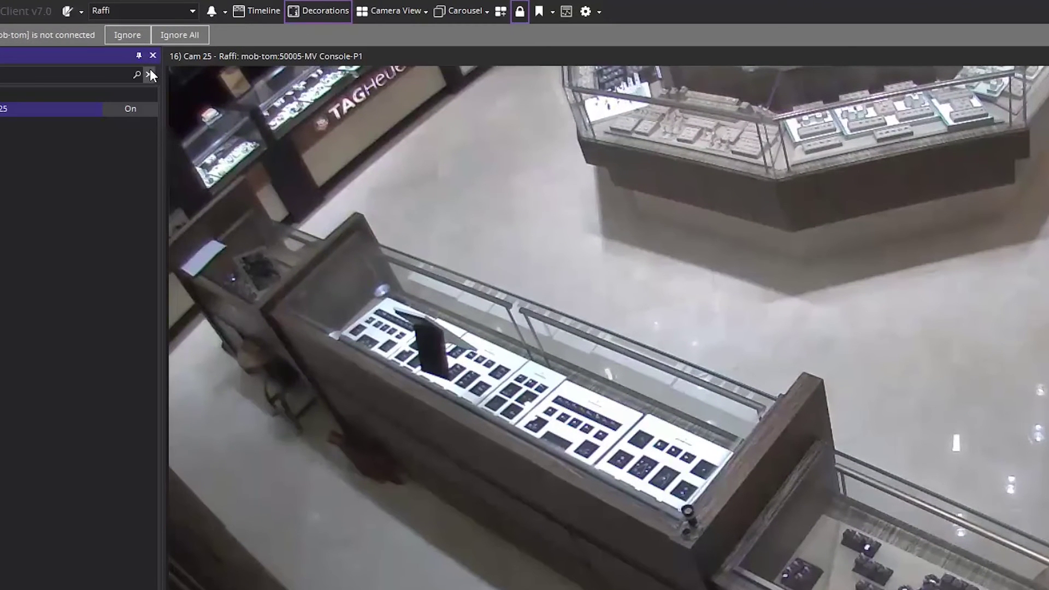
click(413, 15)
- Create a new 4 Cameras docked view, with Cam 25 showing in Console-P1
mouse_move(439, 78)
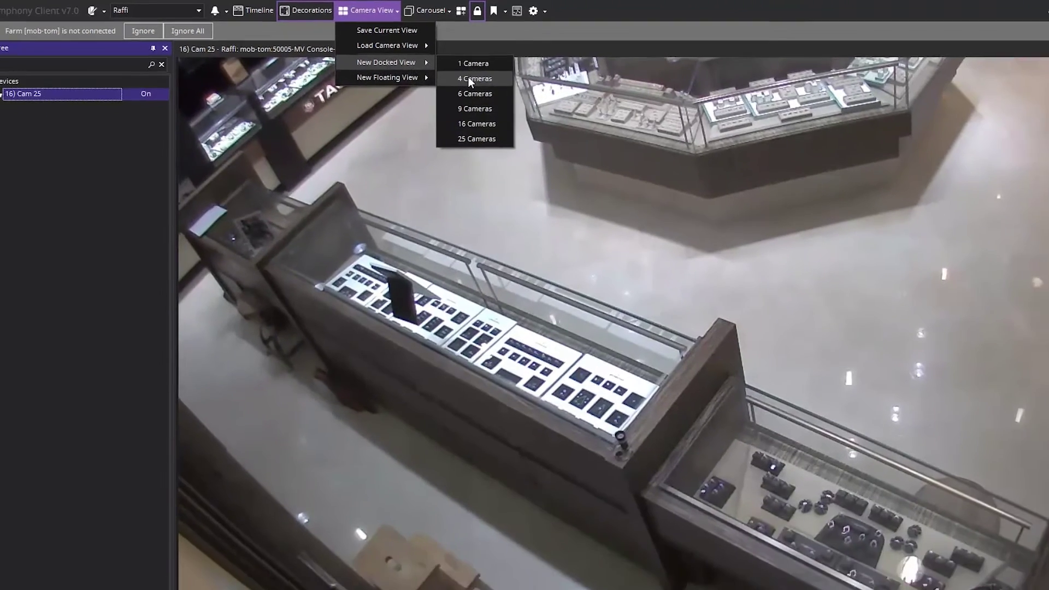
click(510, 92)
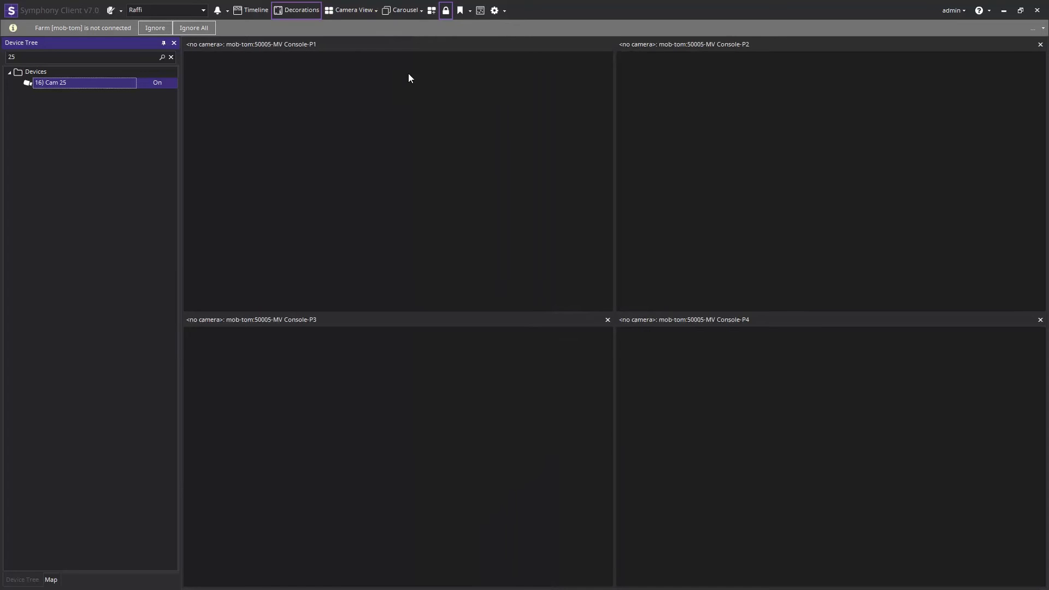
click(330, 48)
- Filter devices by 'cam' and place Cam 24, Cam 23 and Cam 25 in panes P1–P3, leaving P4 empty
double_click(85, 82)
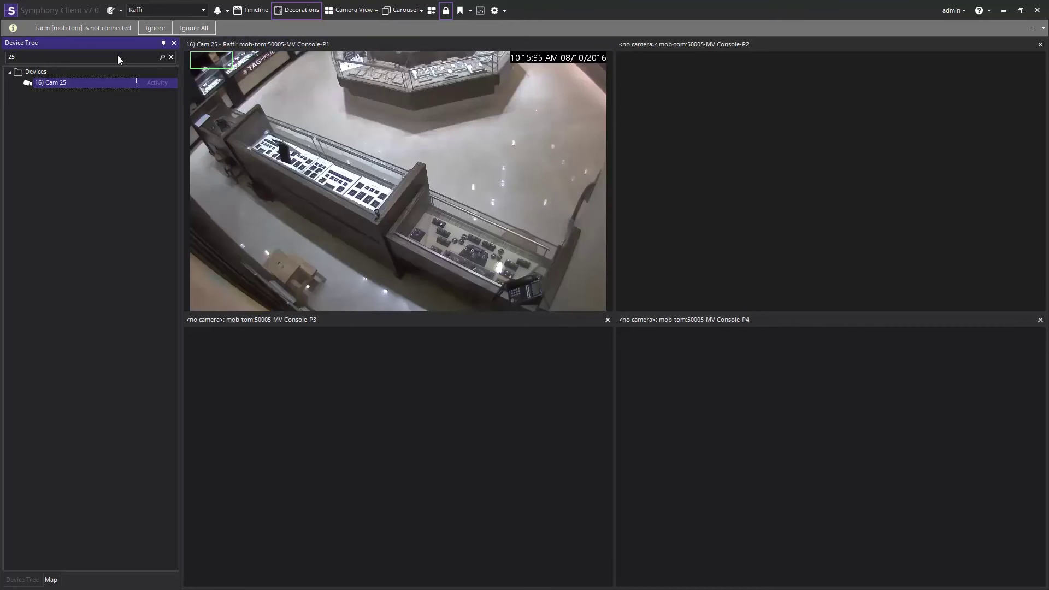
click(171, 57)
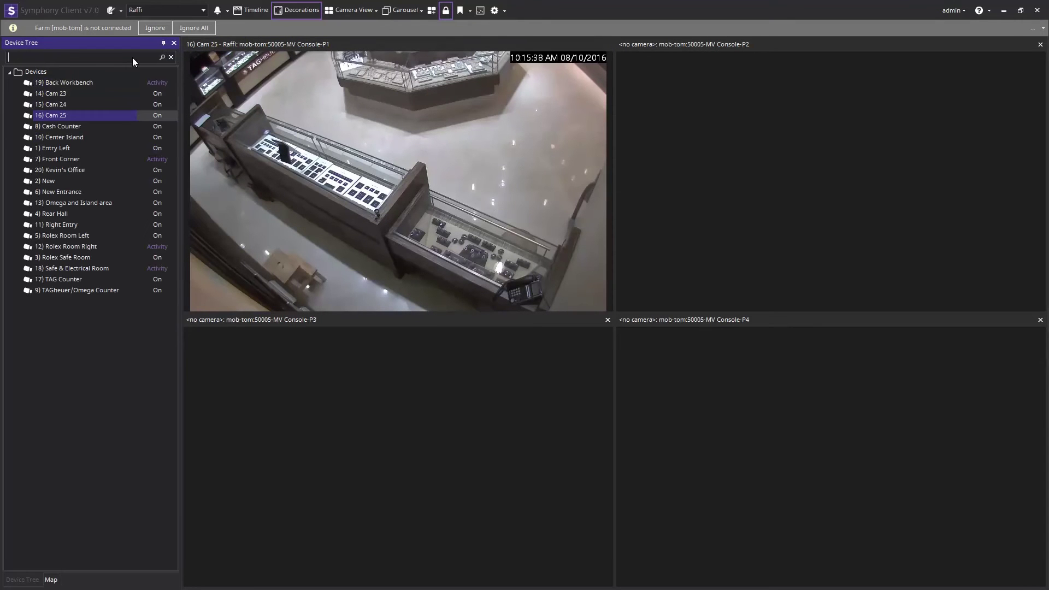
text(cam)
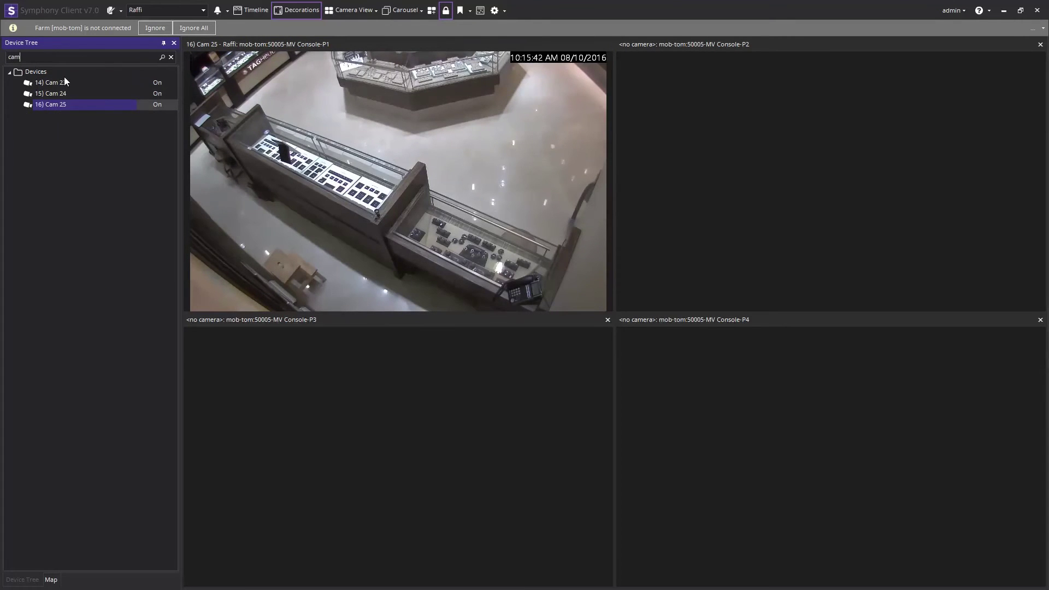
double_click(64, 83)
drag(64, 83, 857, 168)
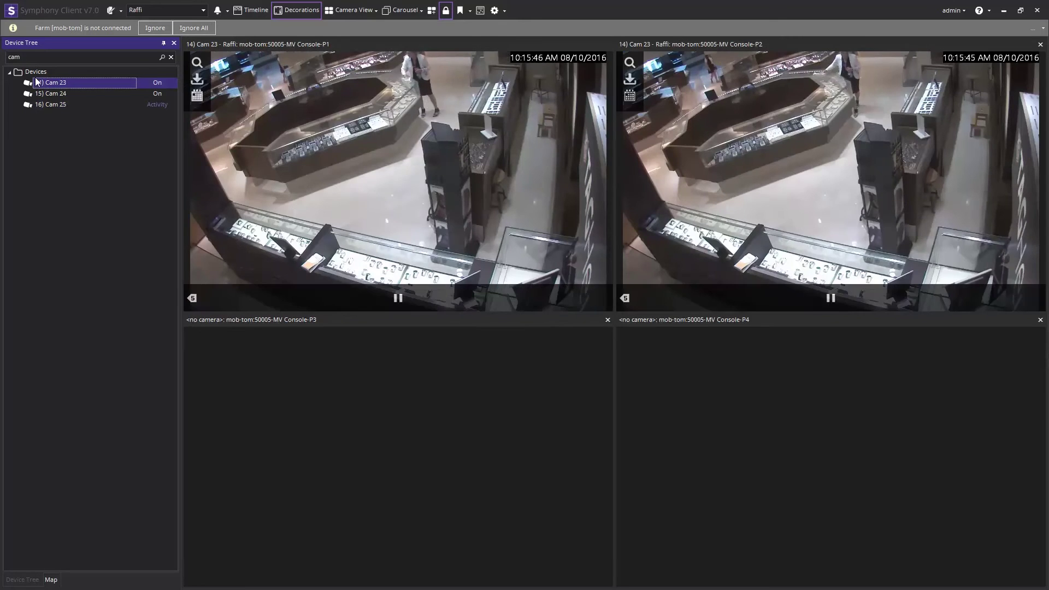
double_click(51, 95)
drag(45, 104, 302, 399)
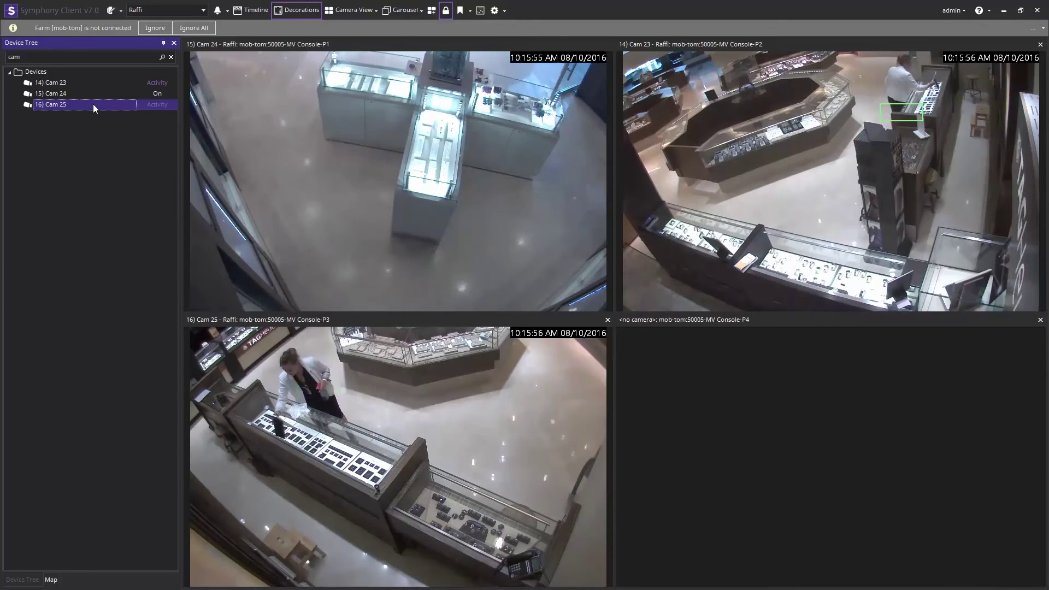
click(730, 382)
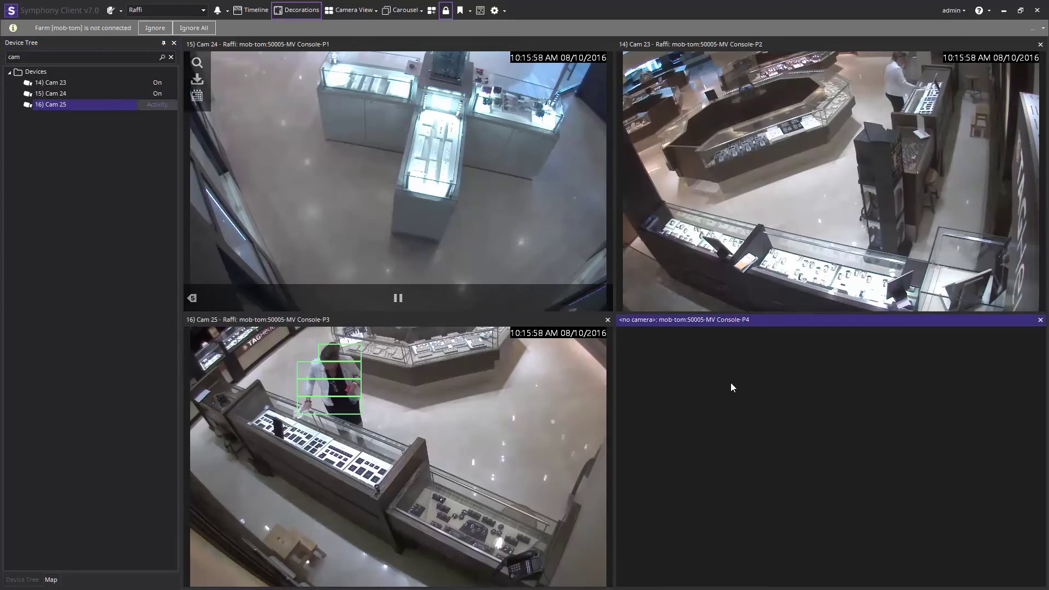
right_click(730, 383)
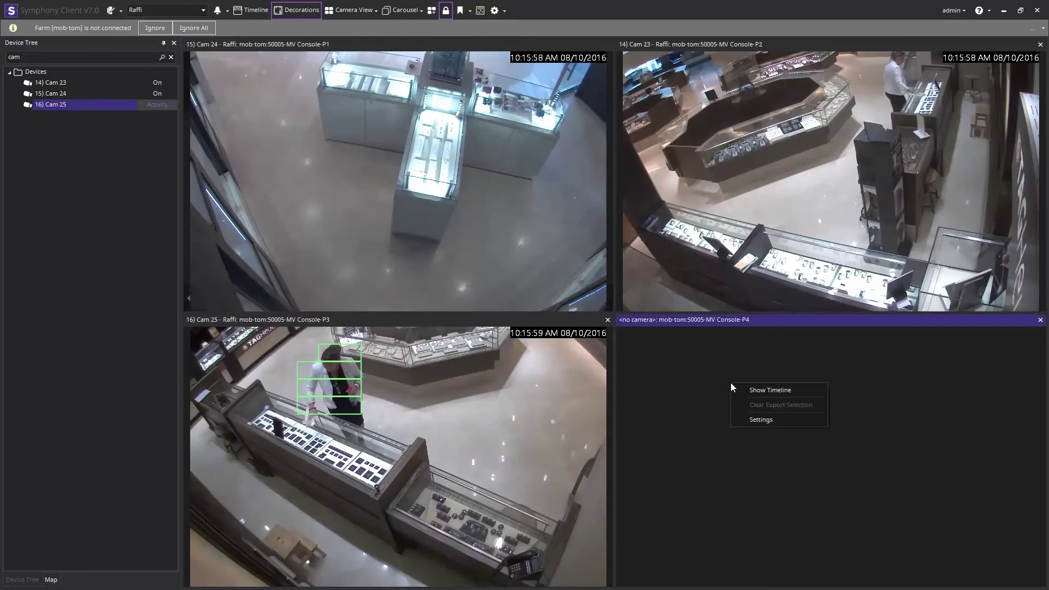
- Set P4 to switch view when an alarm occurs and hide the switched view after 60 seconds
click(747, 421)
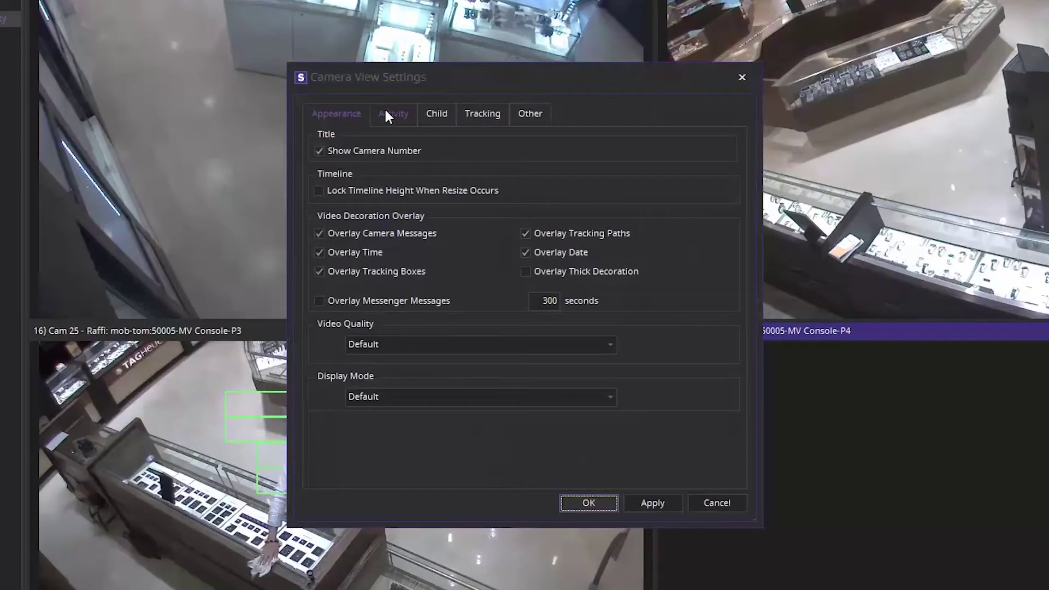
click(429, 169)
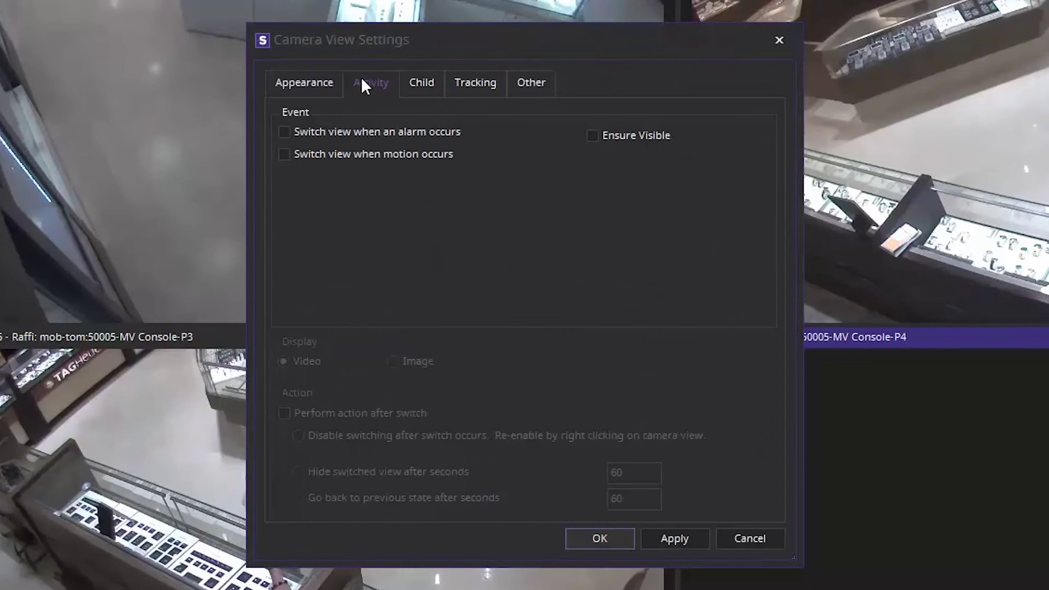
click(363, 129)
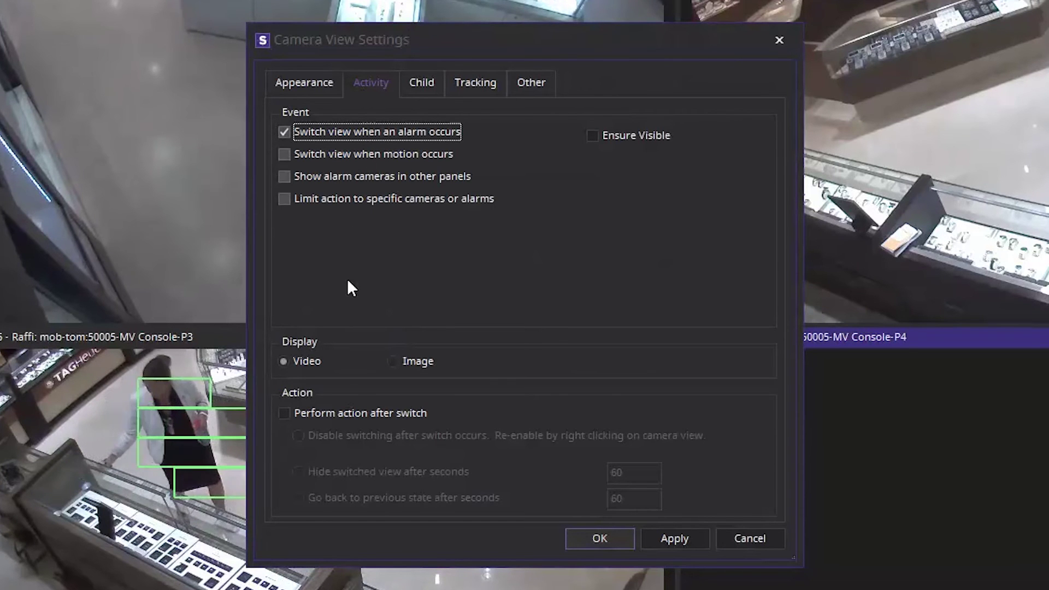
click(326, 418)
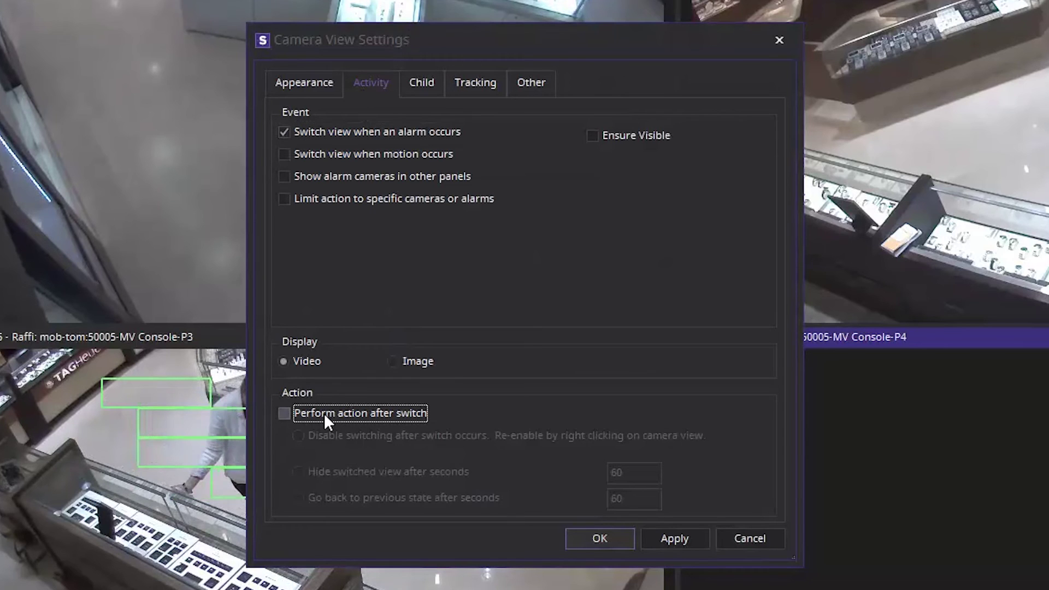
click(323, 470)
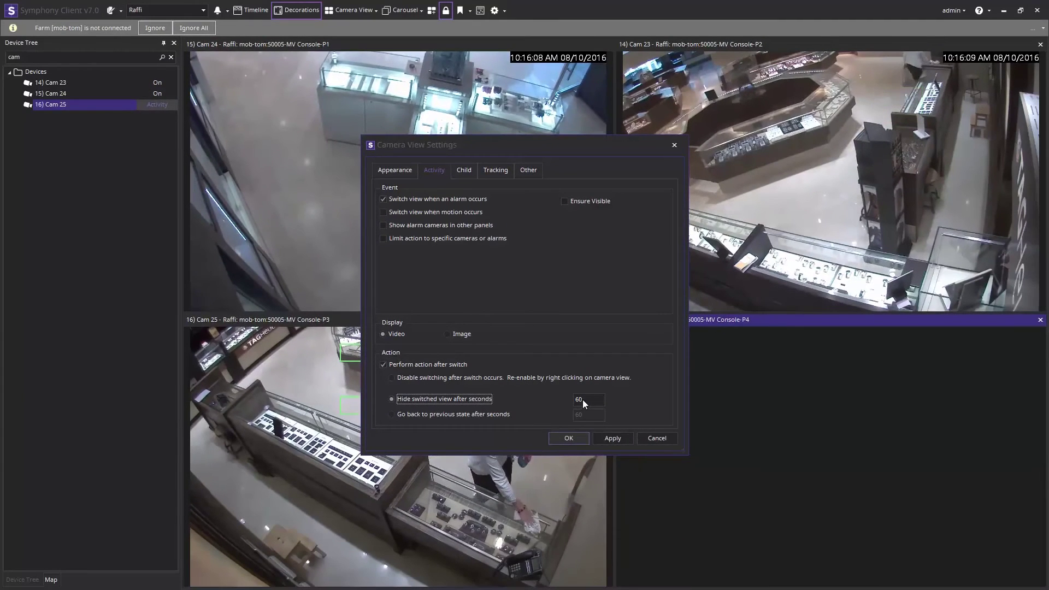
click(647, 540)
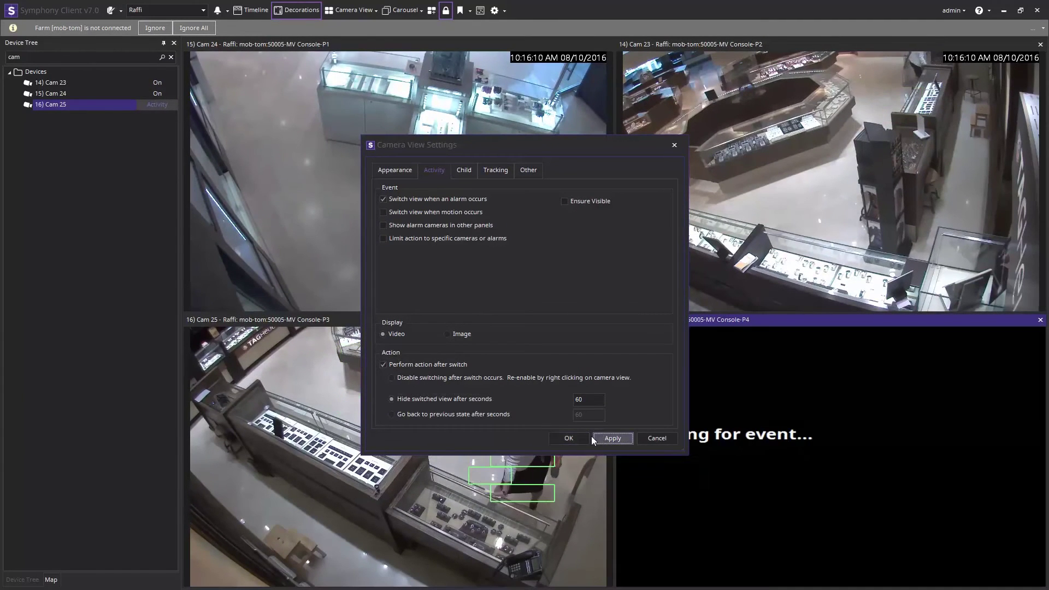
click(568, 437)
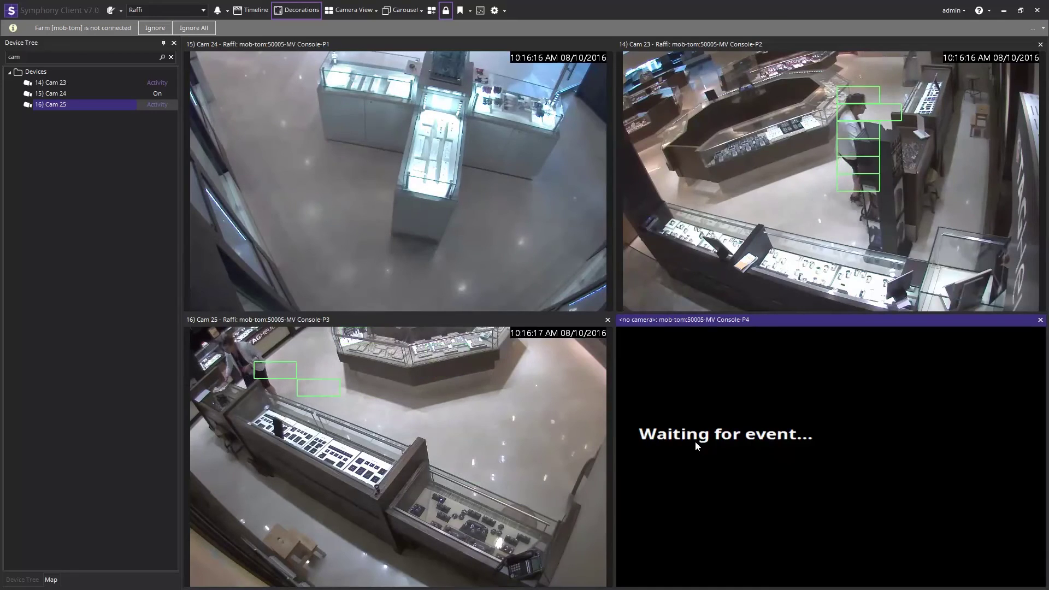
- Turn on 'Switch view when motion occurs' in P4's Activity settings and apply it
right_click(772, 408)
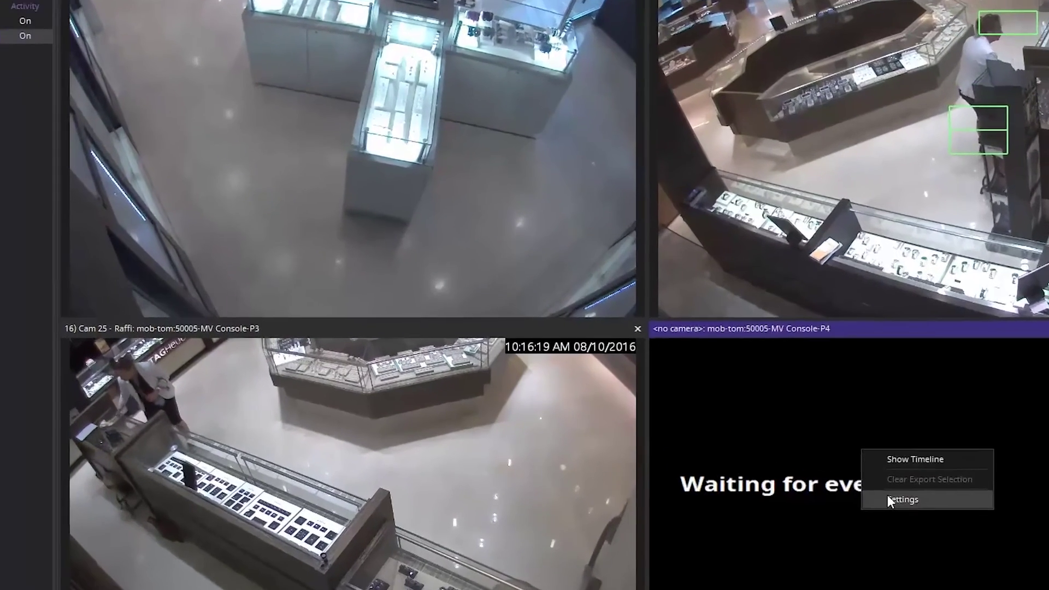
click(887, 498)
click(402, 125)
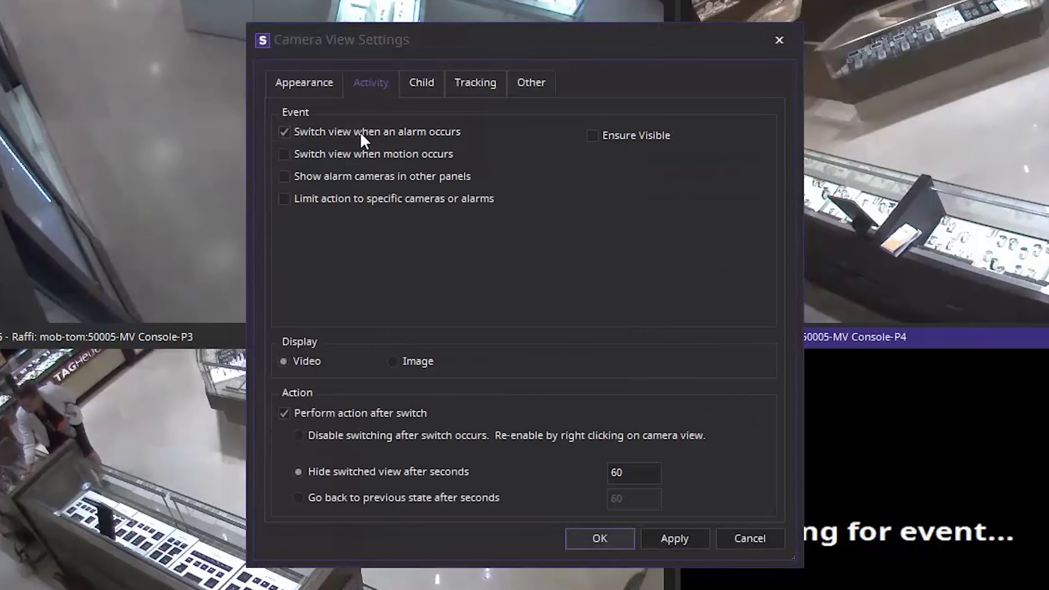
click(284, 154)
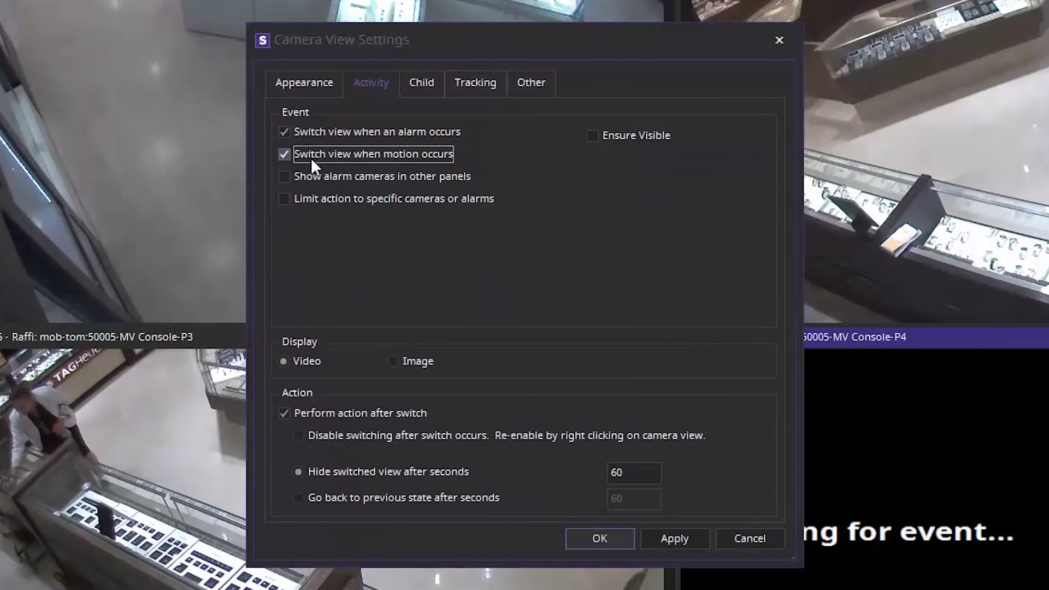
click(666, 539)
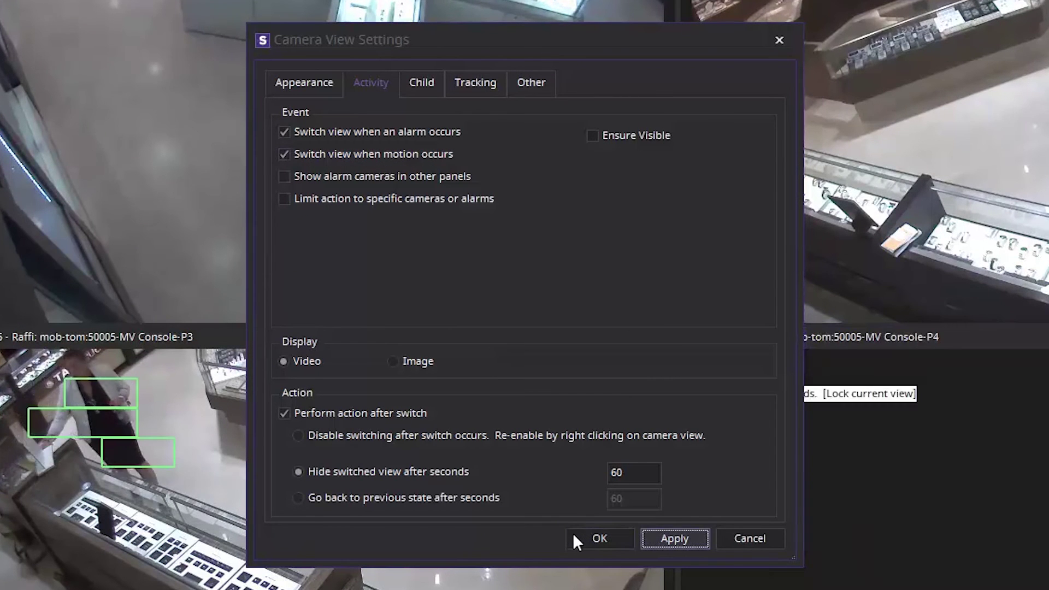
click(573, 533)
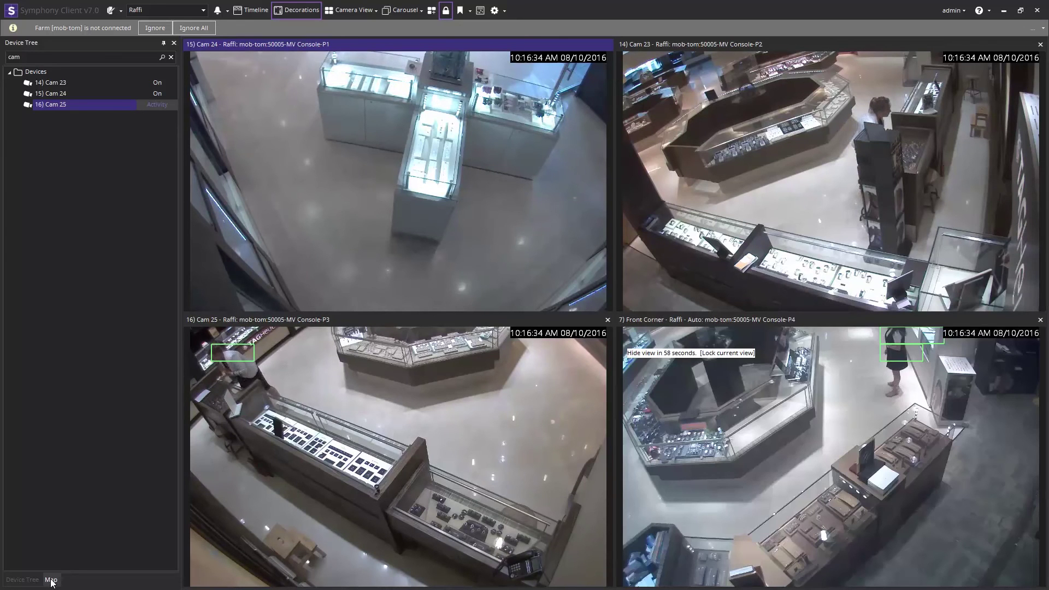
- Show the Map tab and open the Map Navigation panel from the client tools
click(51, 580)
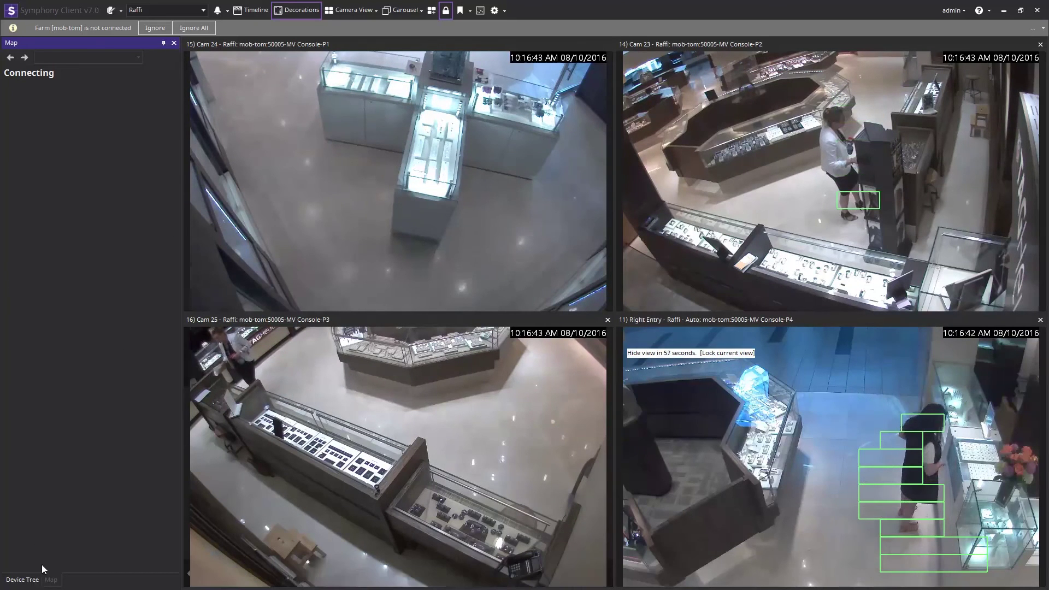
drag(22, 579, 162, 317)
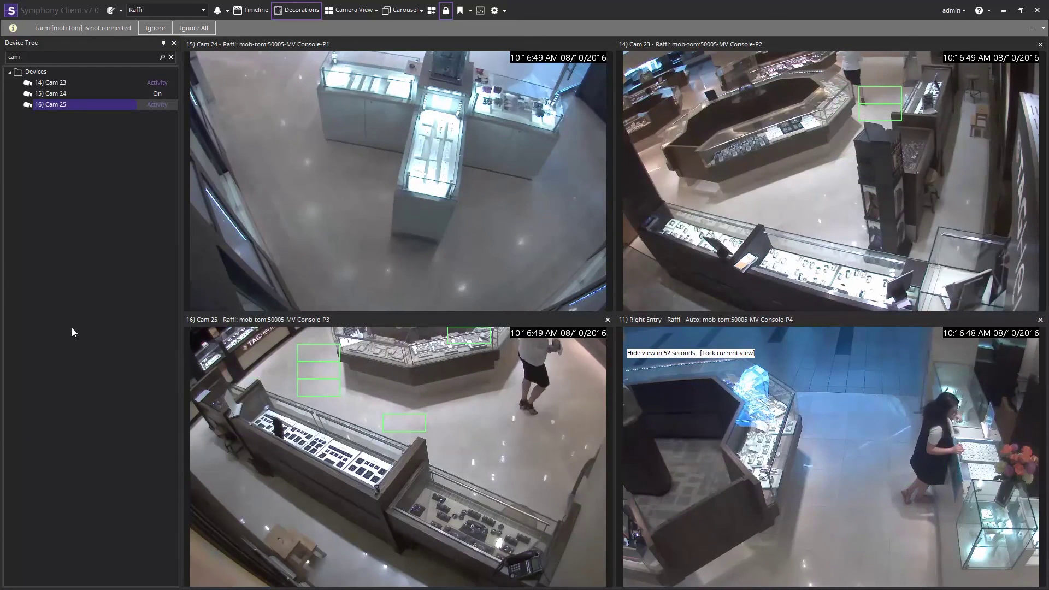
click(505, 11)
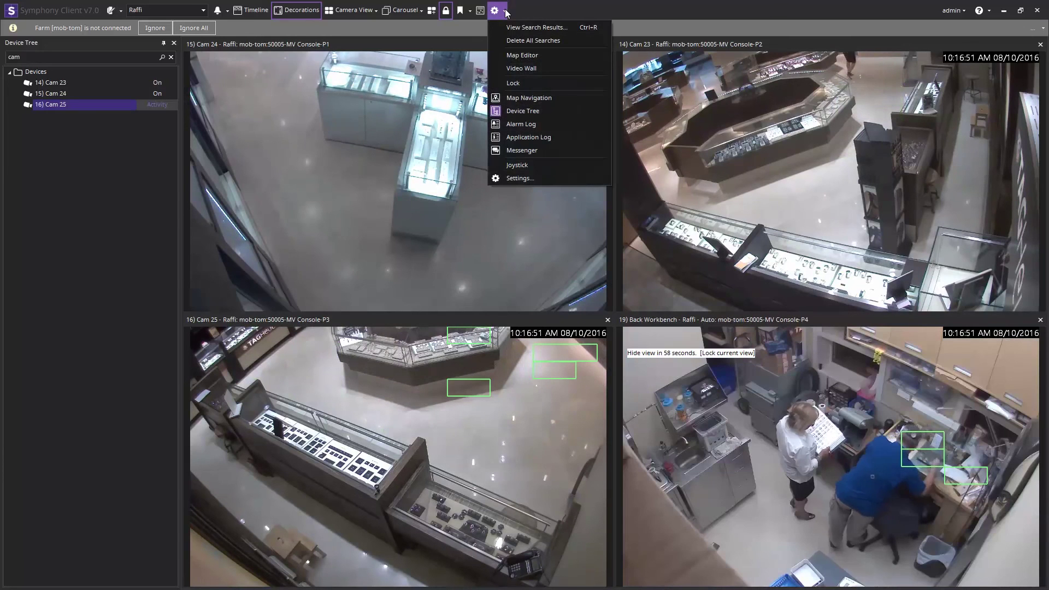
click(525, 95)
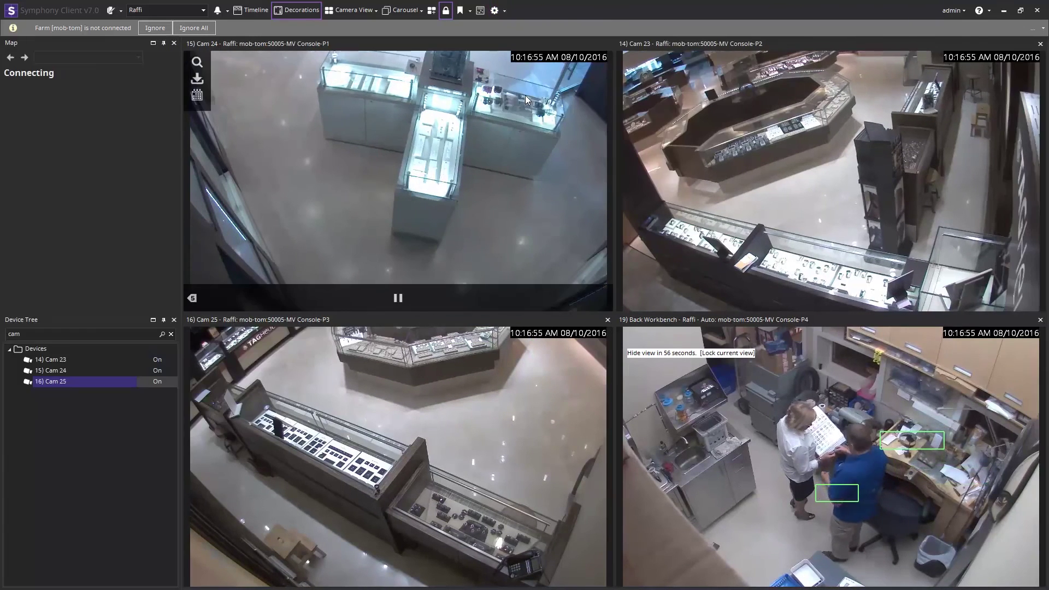
- Dock the Map panel as a tab beside the Device Tree, leaving the Device Tree showing
click(50, 43)
drag(50, 42, 94, 315)
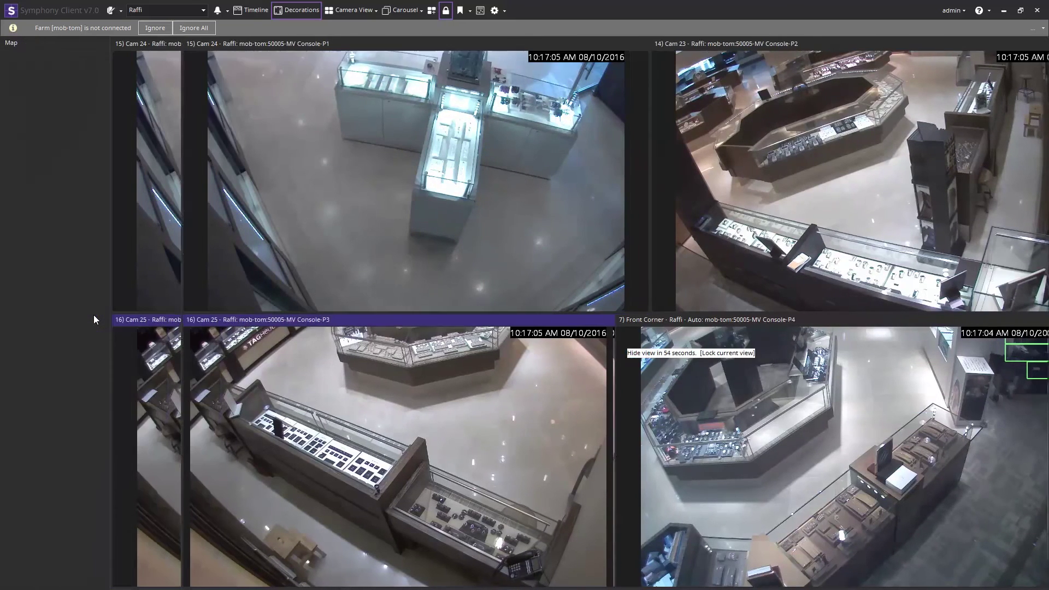
click(34, 579)
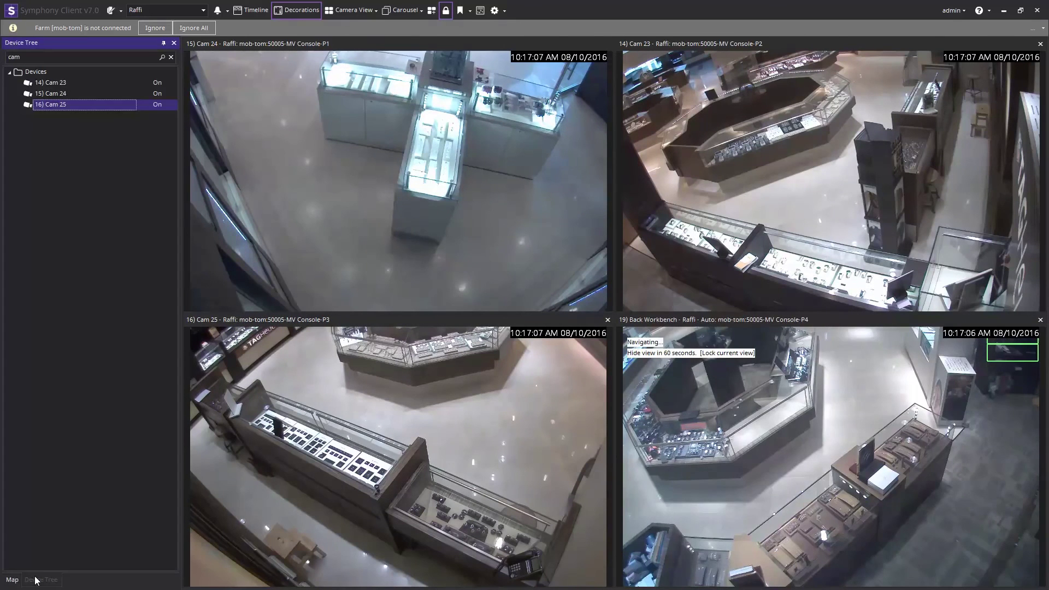